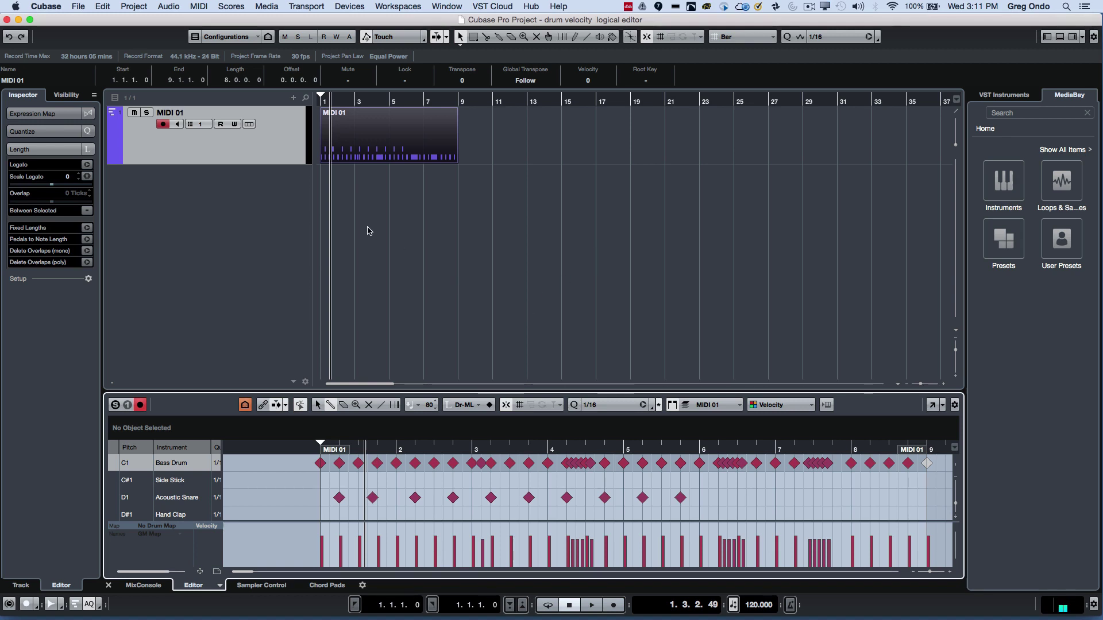
# Step: Switch the drum editor's velocity lane from the Acoustic Snare row to the C1 Bass Drum row
pyautogui.click(396, 147)
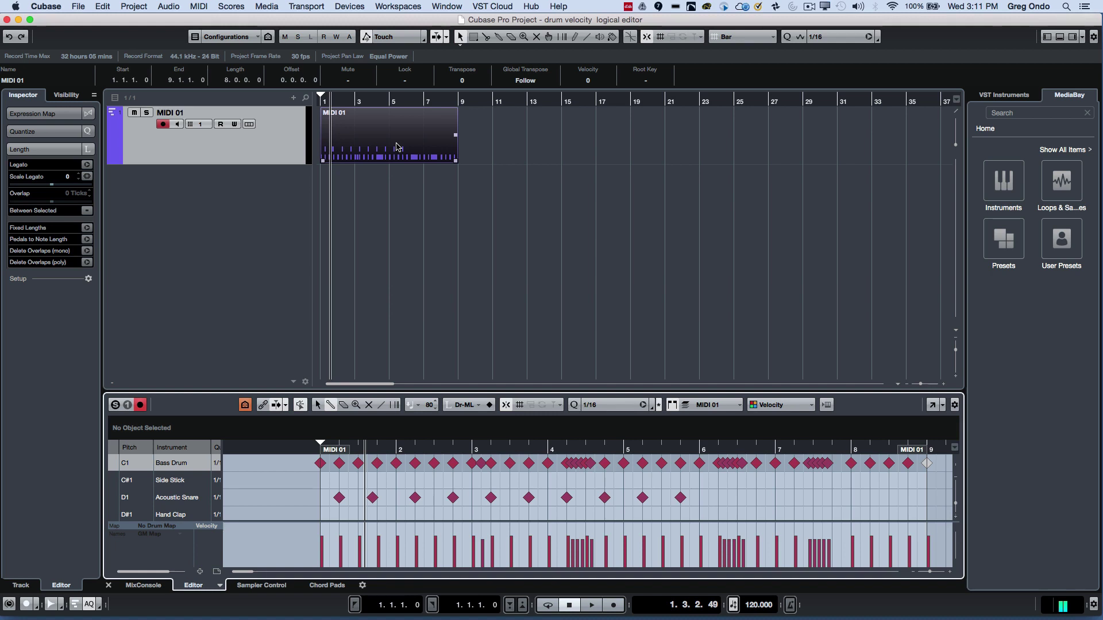
pyautogui.click(366, 291)
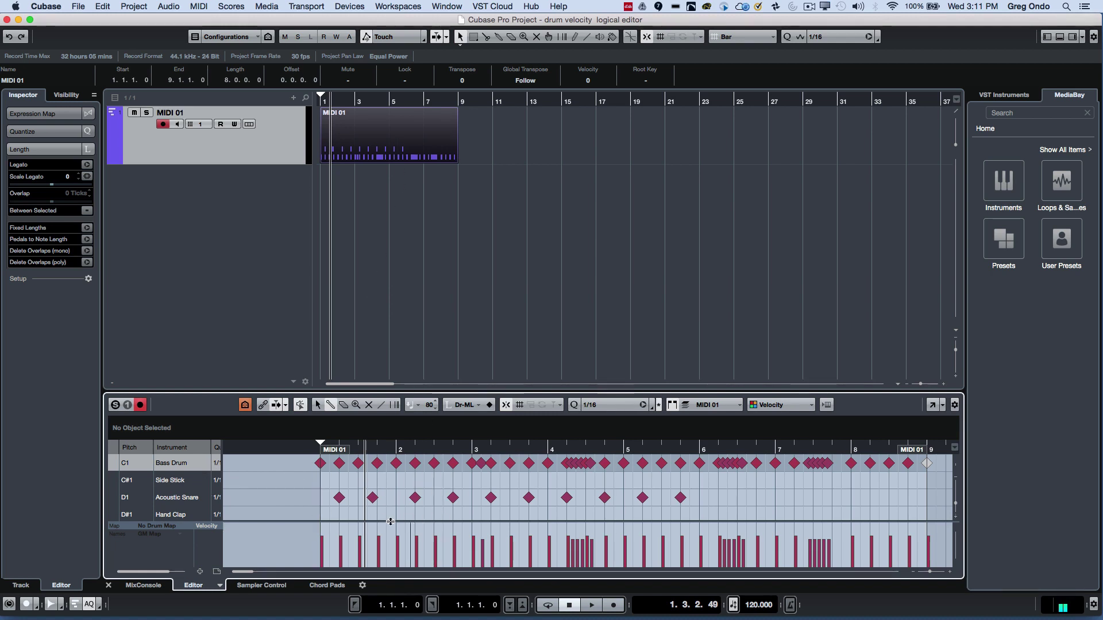
pyautogui.doubleClick(176, 496)
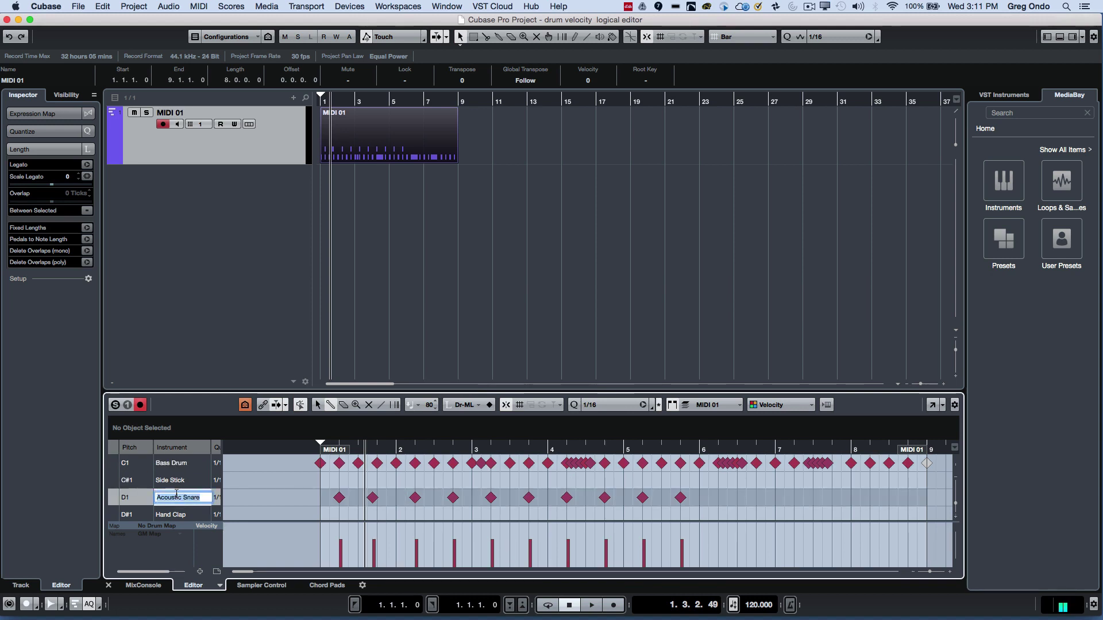
pyautogui.click(186, 463)
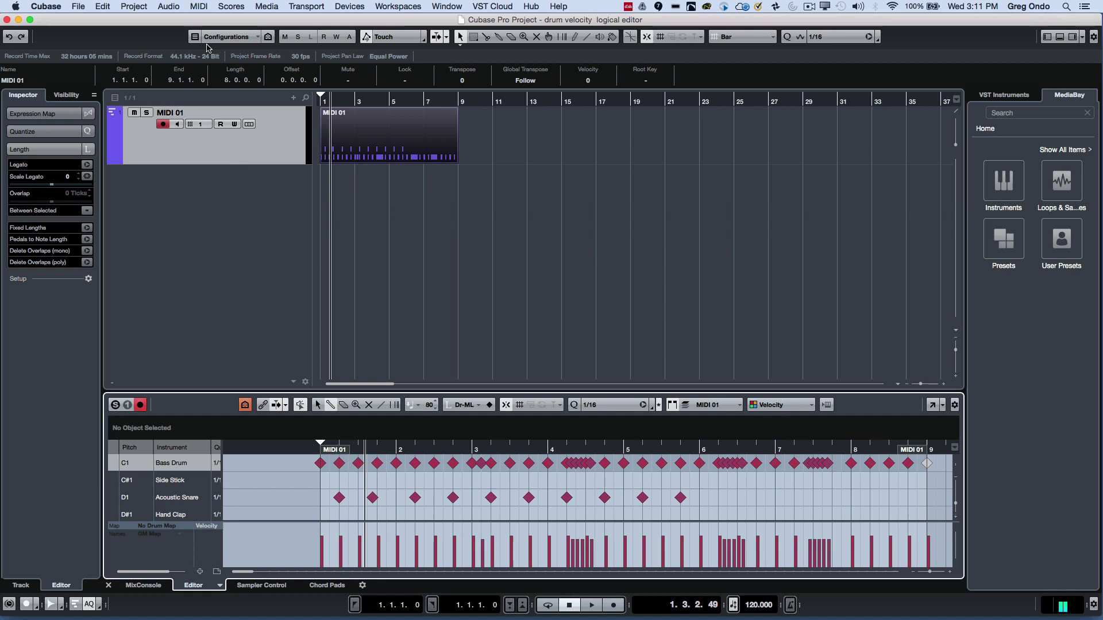
# Step: Open the Logical Editor from the MIDI menu
pyautogui.click(199, 6)
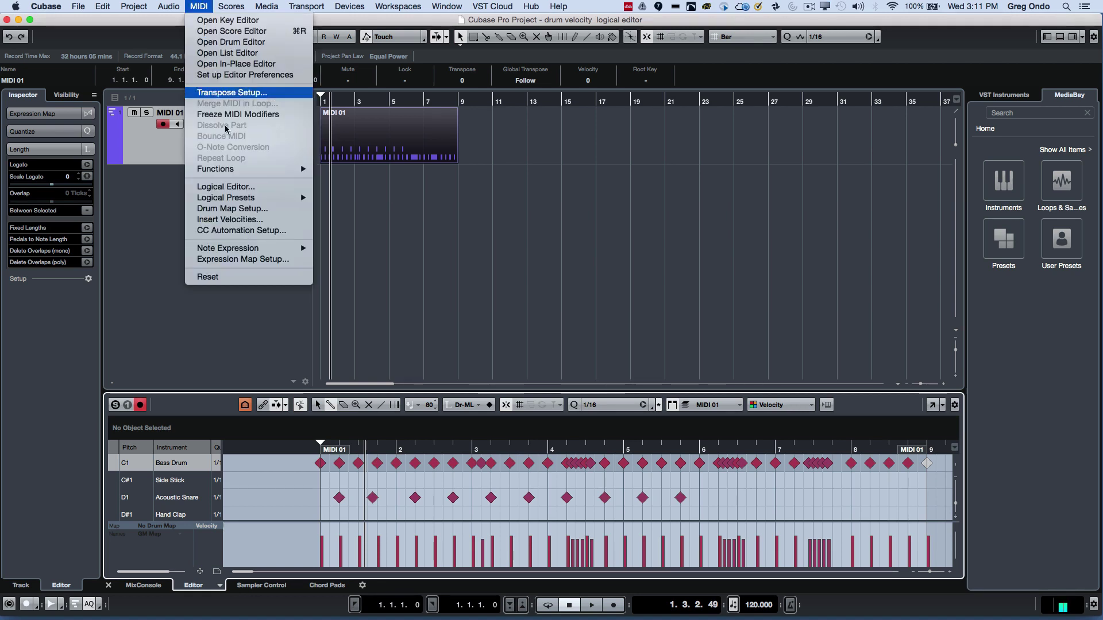
pyautogui.click(241, 187)
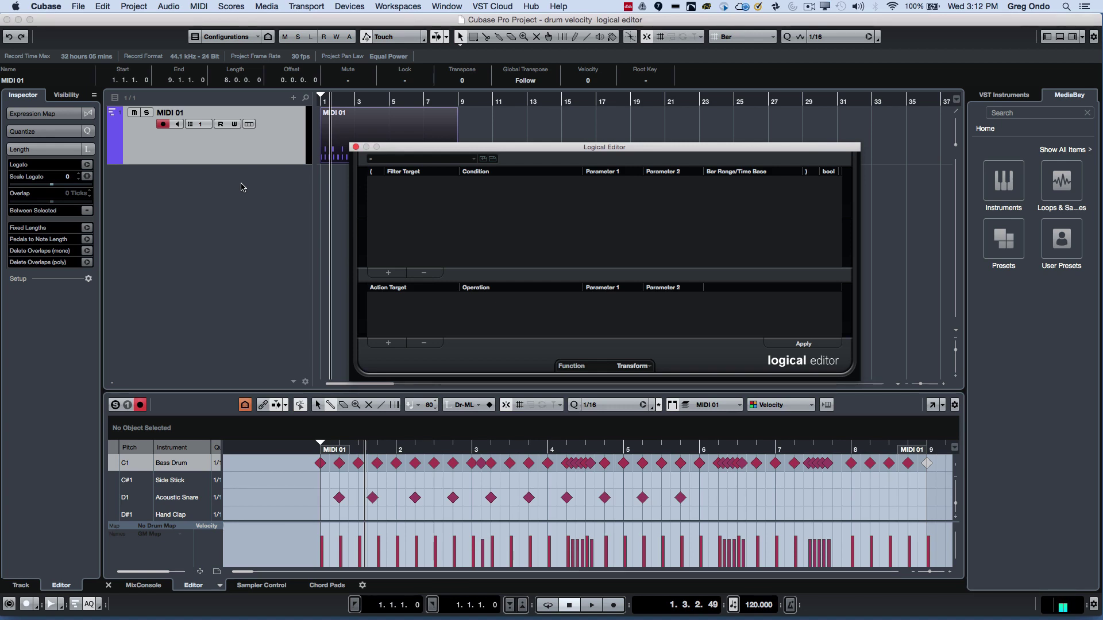
pyautogui.click(632, 366)
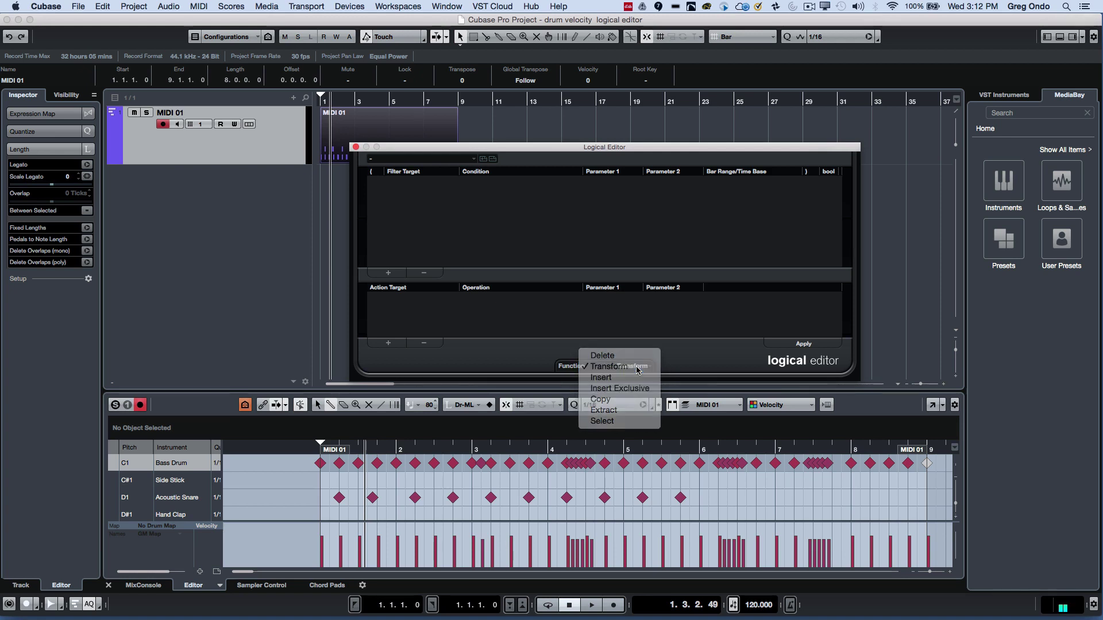
pyautogui.click(637, 367)
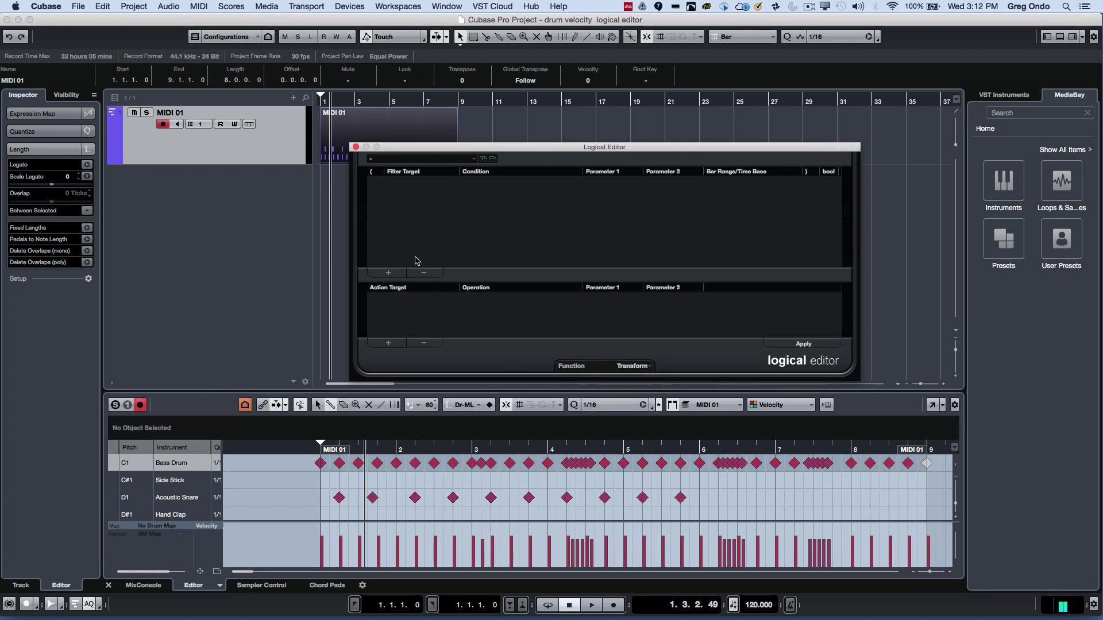
# Step: Add a filter condition: Value 1 (pitch) Equal C1
pyautogui.click(390, 275)
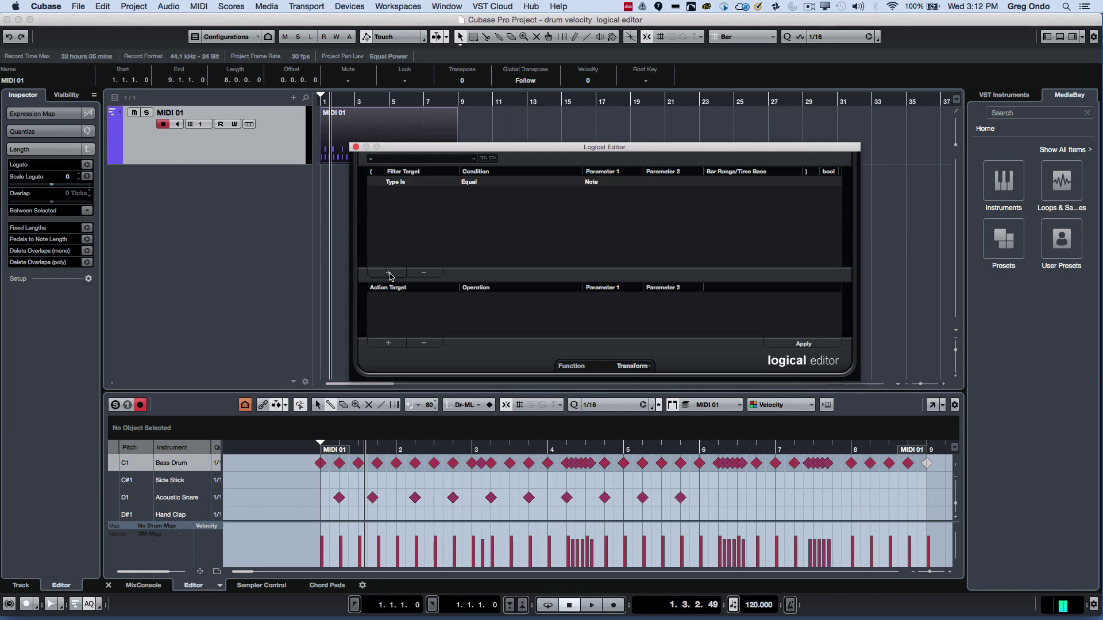
pyautogui.click(403, 184)
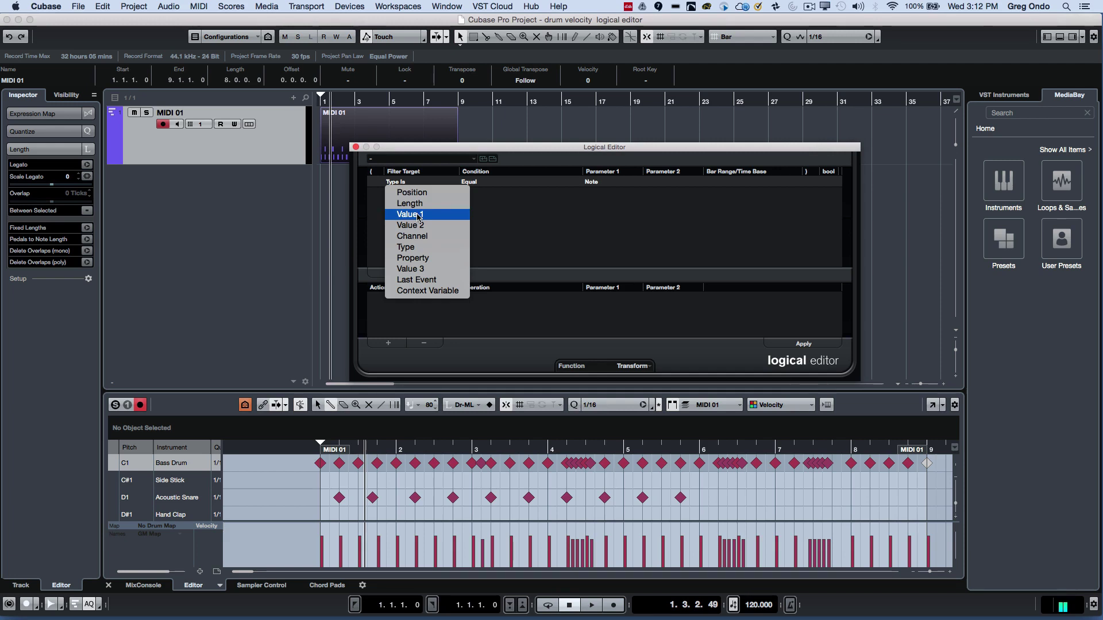
pyautogui.click(417, 215)
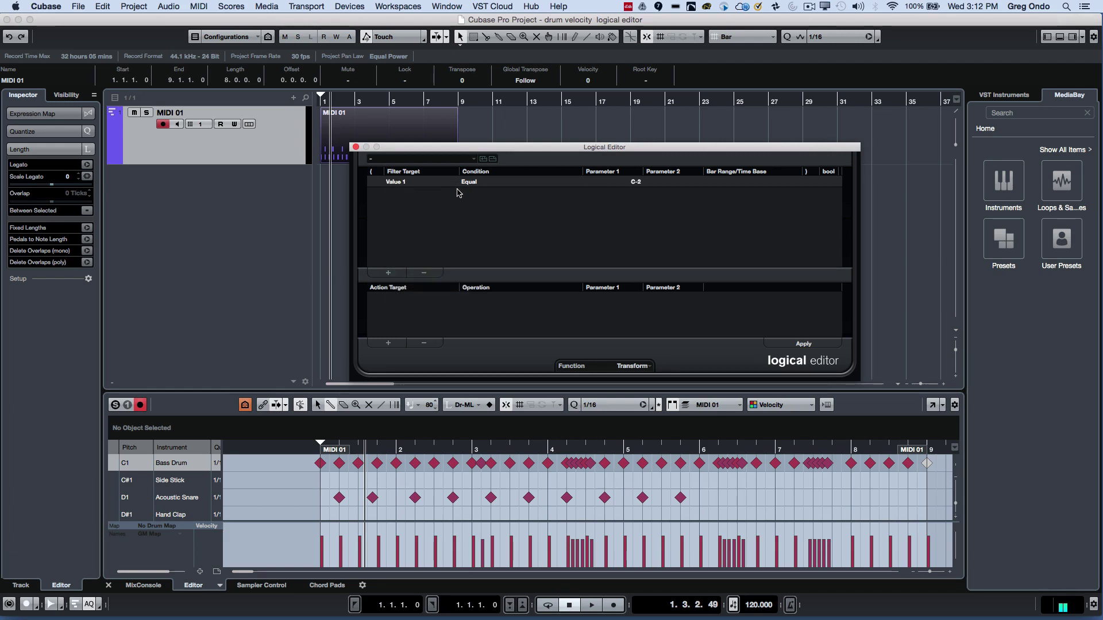
pyautogui.click(638, 182)
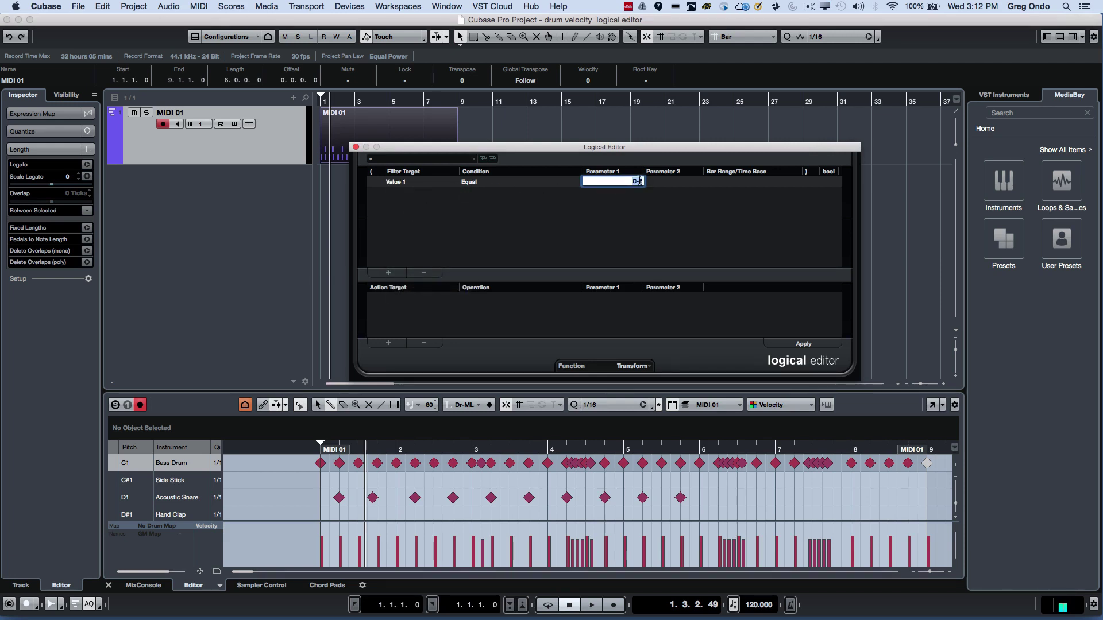
pyautogui.write('c1')
pyautogui.press('Return')
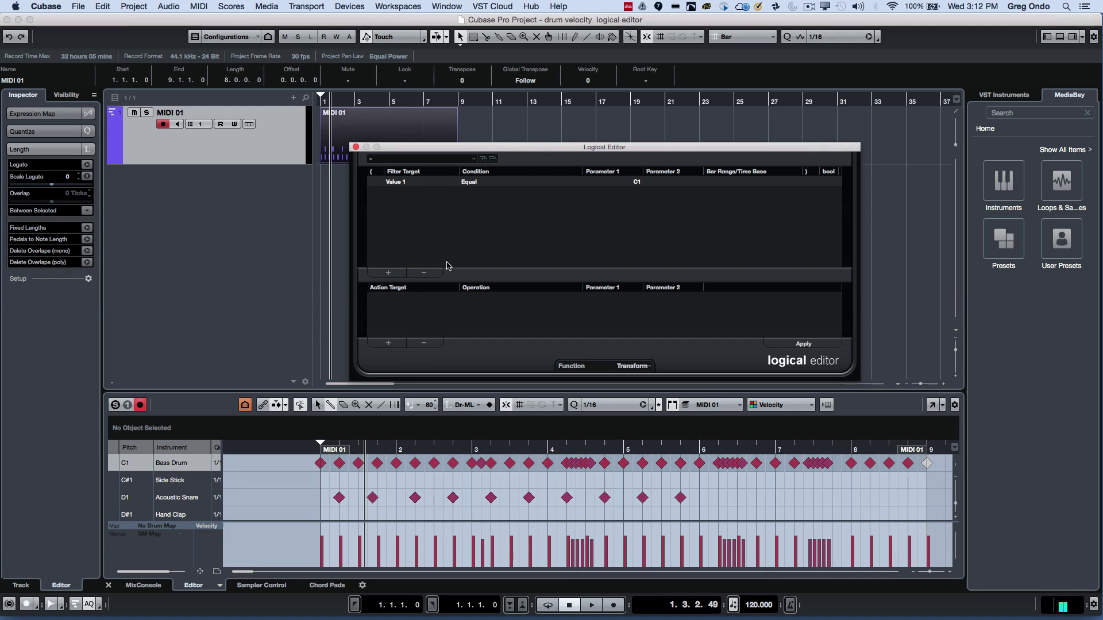
# Step: Add an action: Value 2 (velocity) Set Random Values between 50 and 100
pyautogui.click(386, 344)
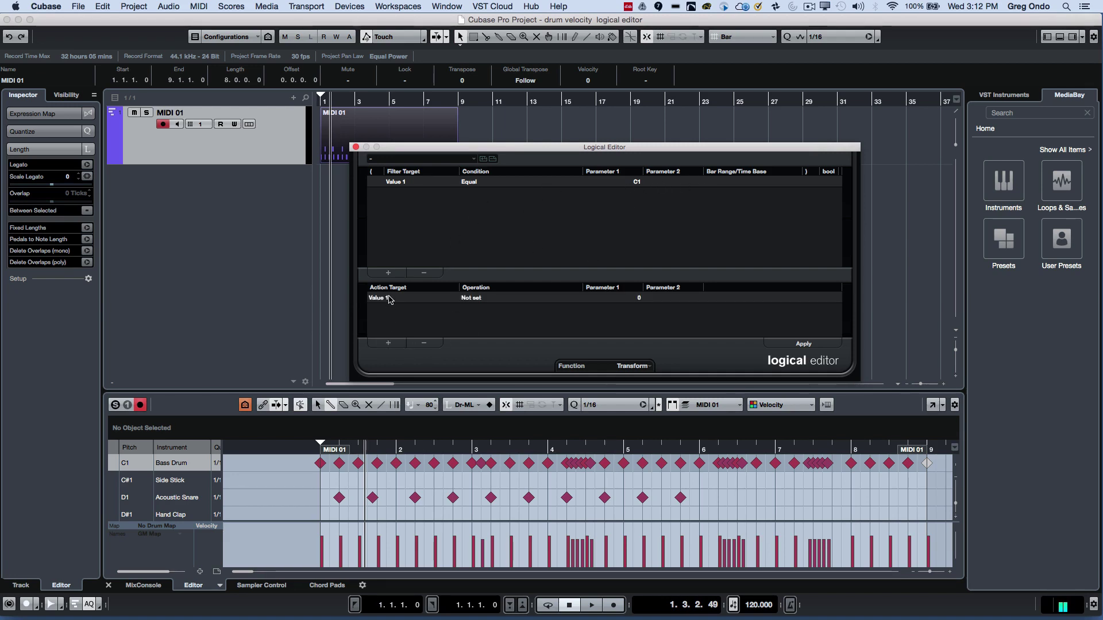
pyautogui.click(389, 299)
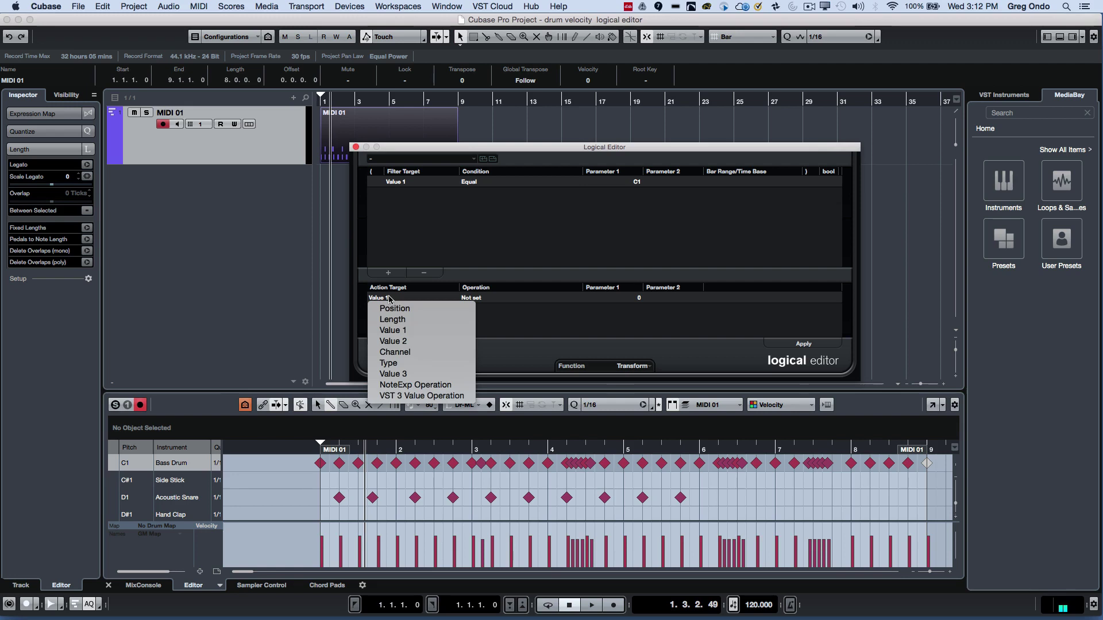
pyautogui.click(422, 341)
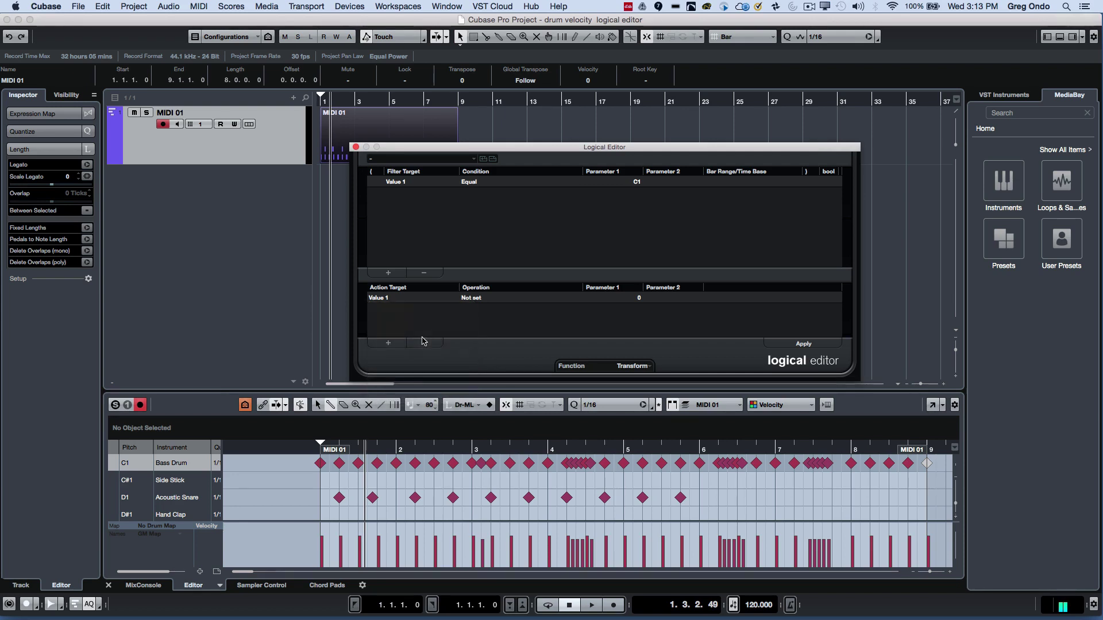
pyautogui.click(489, 302)
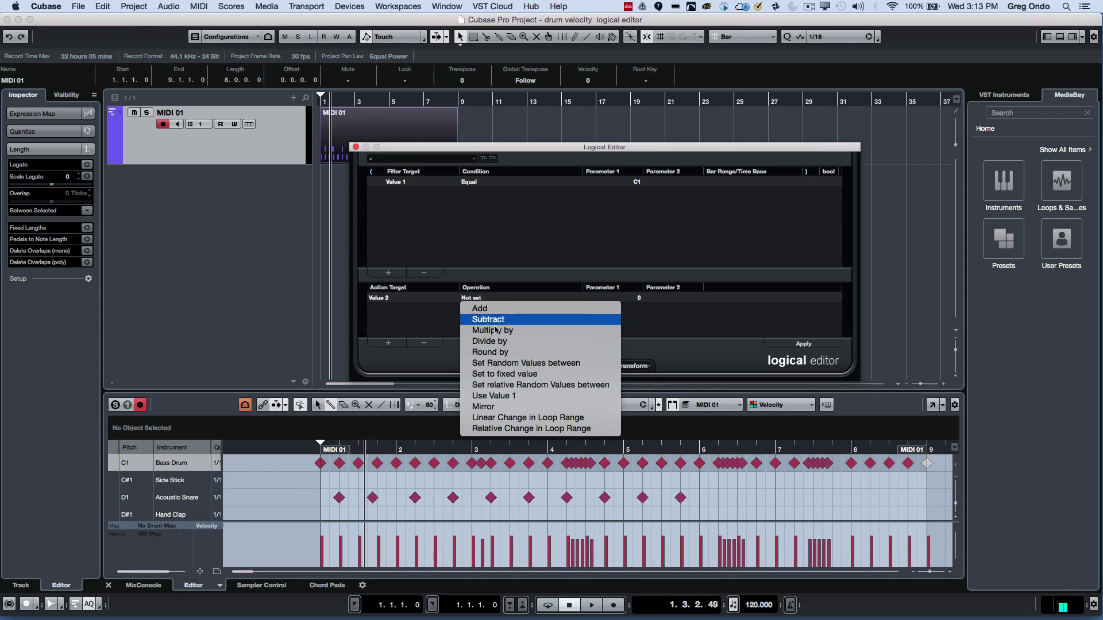
pyautogui.click(512, 365)
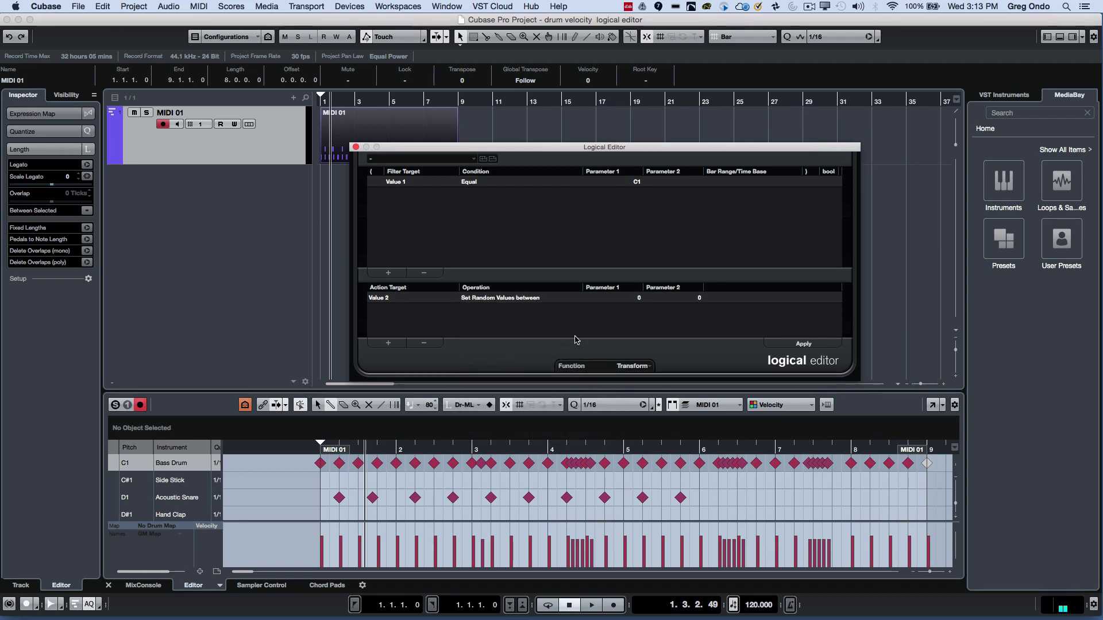
pyautogui.click(639, 299)
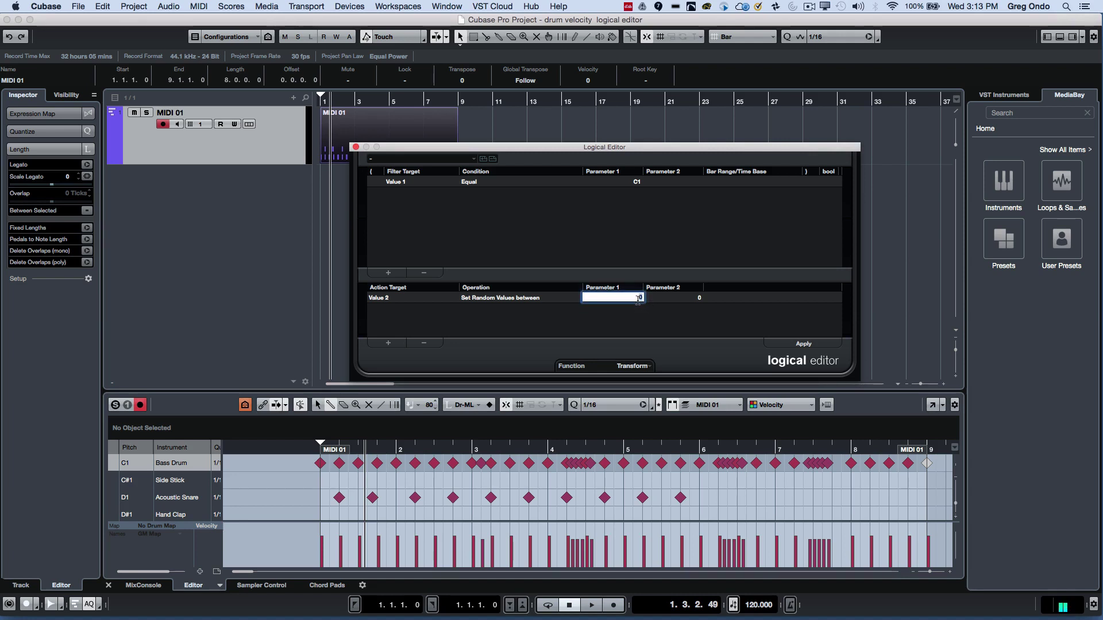
pyautogui.write('50')
pyautogui.press('Return')
pyautogui.click(701, 298)
pyautogui.write('100')
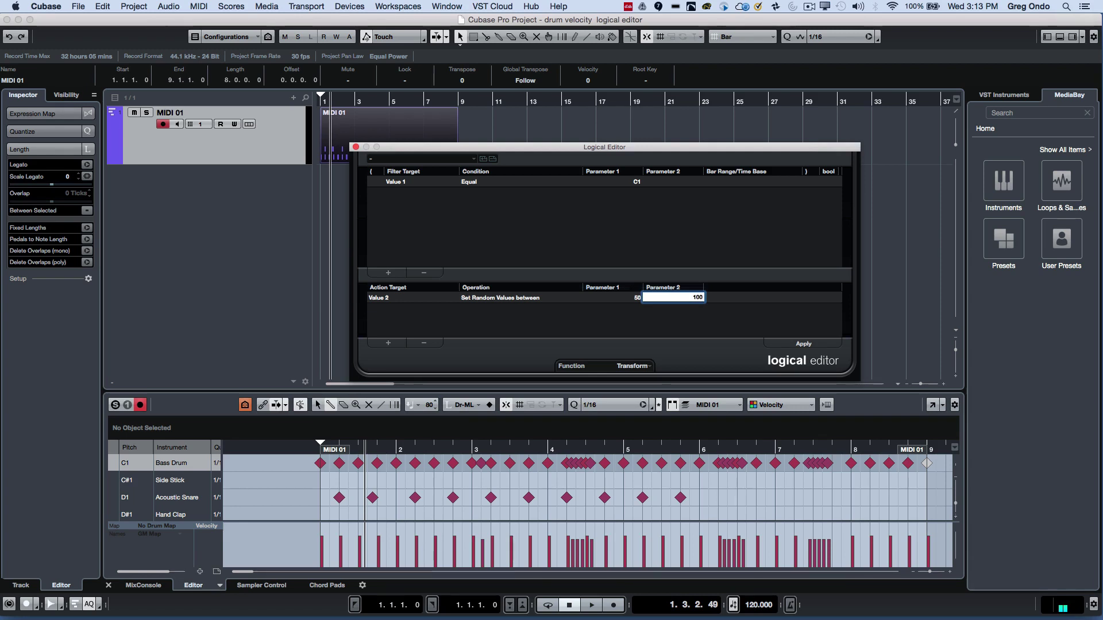
pyautogui.press('Return')
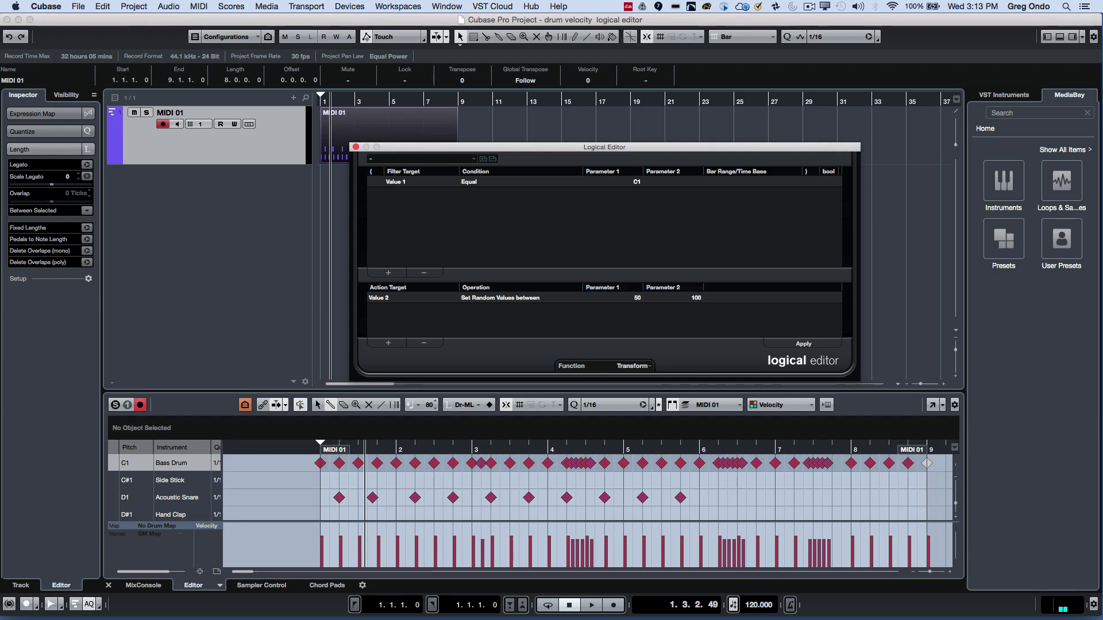
# Step: Apply the Logical Editor transform to give C1 notes random 50–100 velocities
pyautogui.click(803, 344)
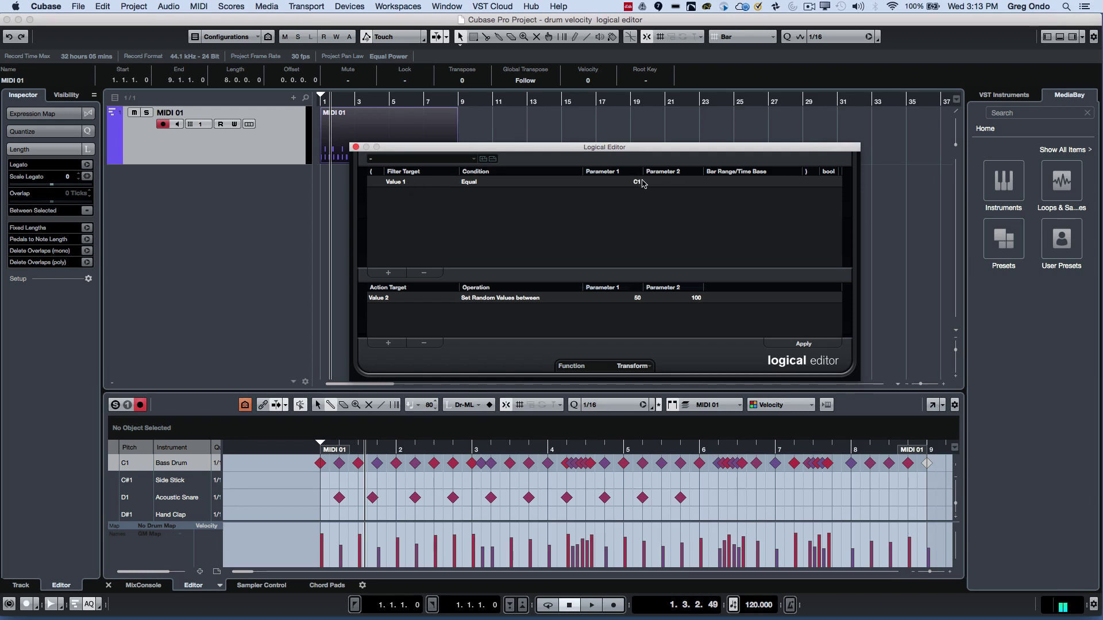
# Step: Add a Position Inside Bar Range filter covering the bar start (0–88)
pyautogui.click(398, 274)
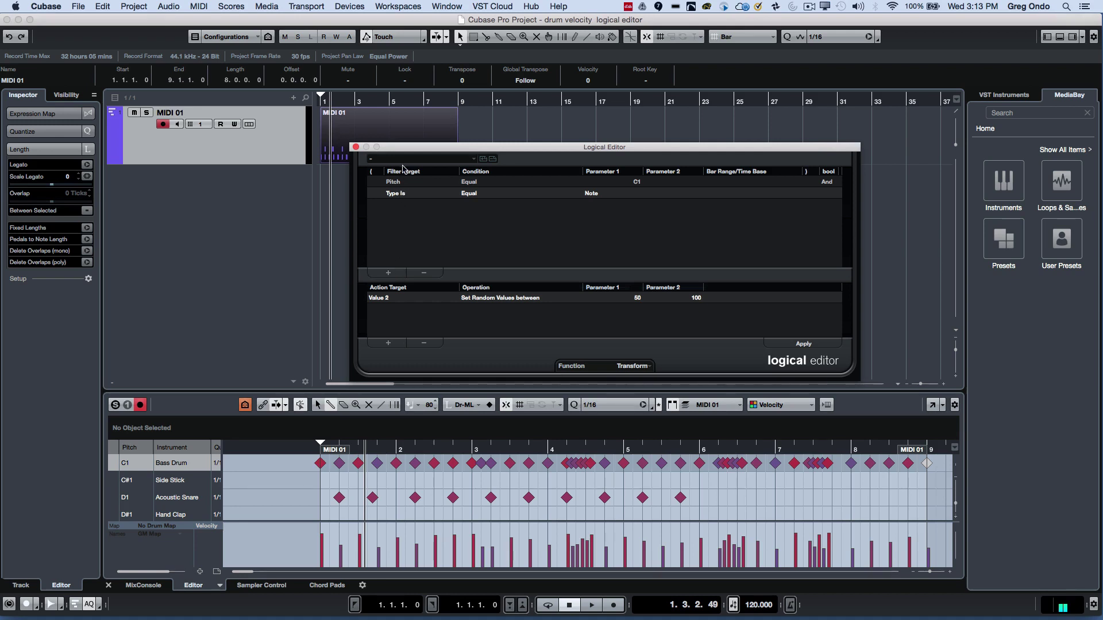
pyautogui.click(402, 195)
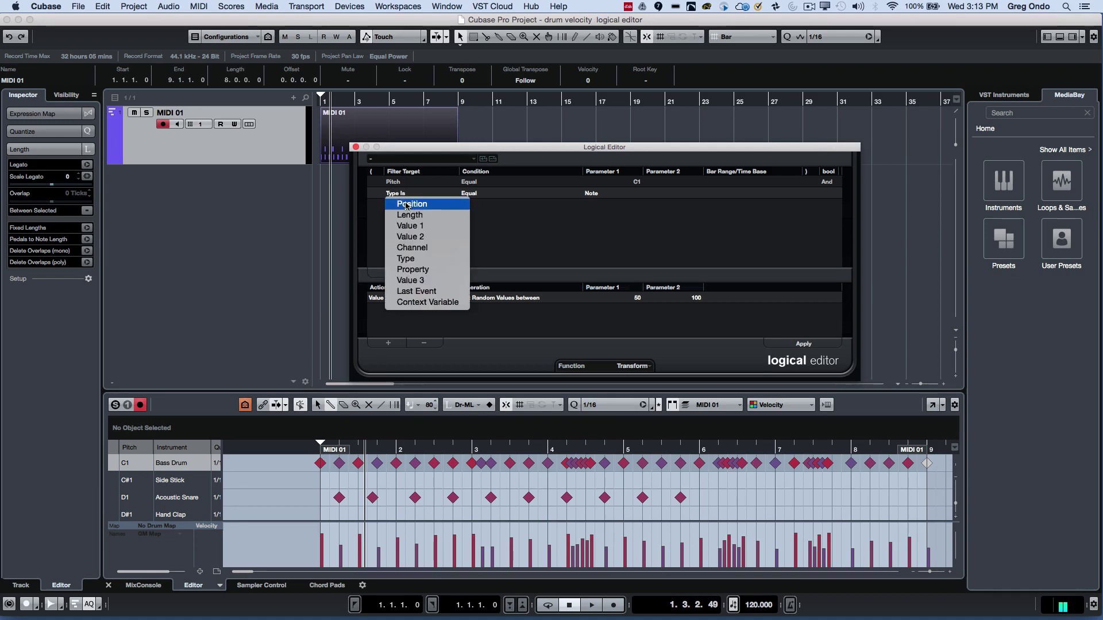
pyautogui.click(406, 205)
pyautogui.click(470, 195)
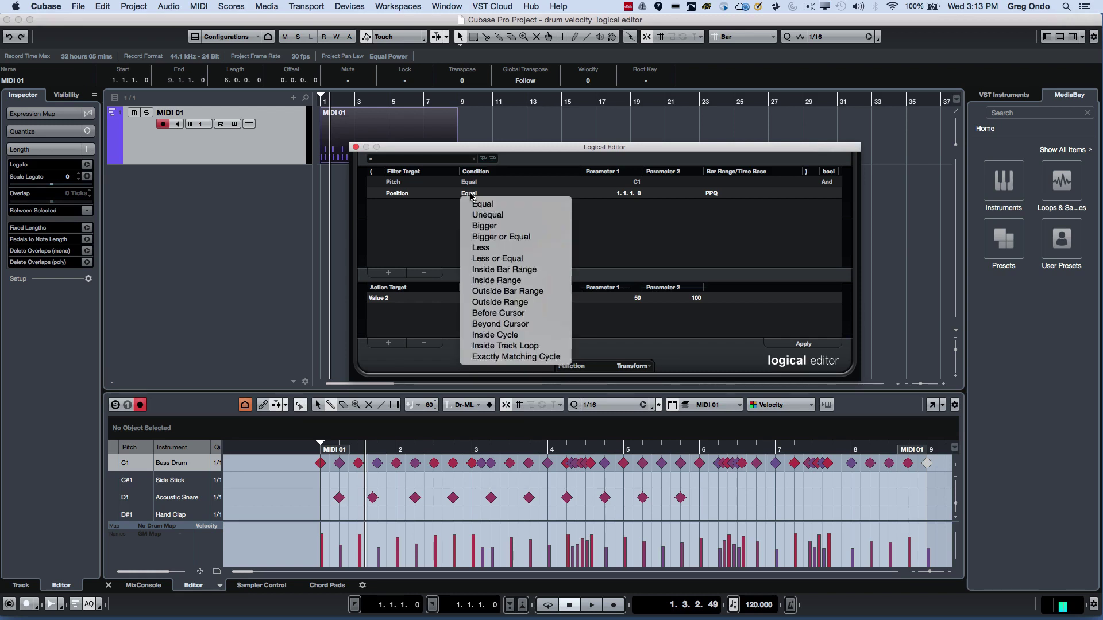
pyautogui.click(491, 269)
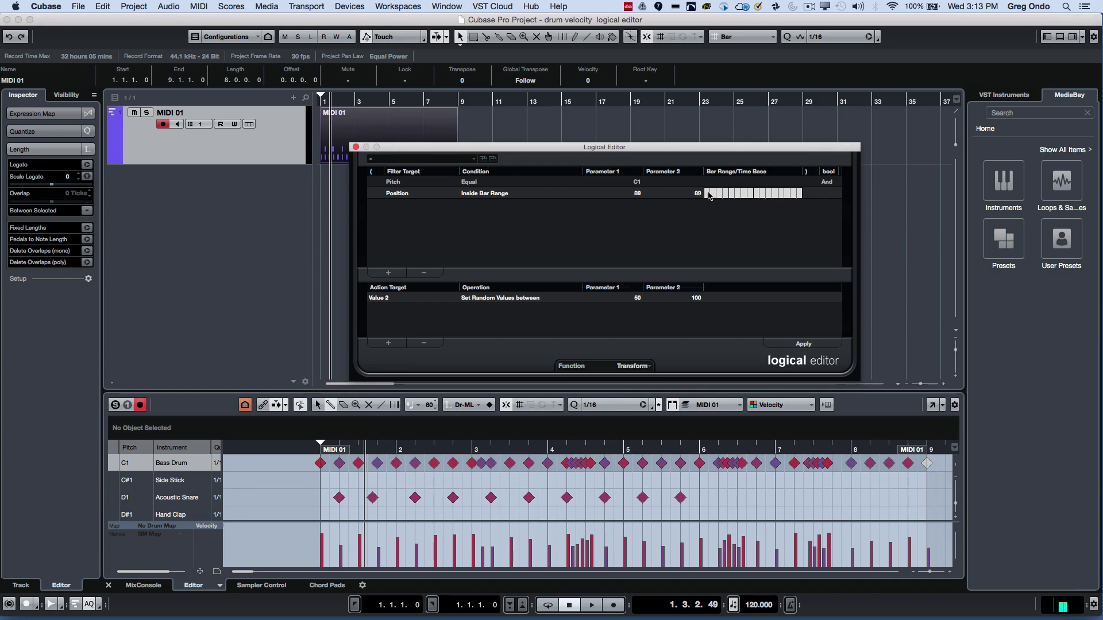
pyautogui.click(706, 194)
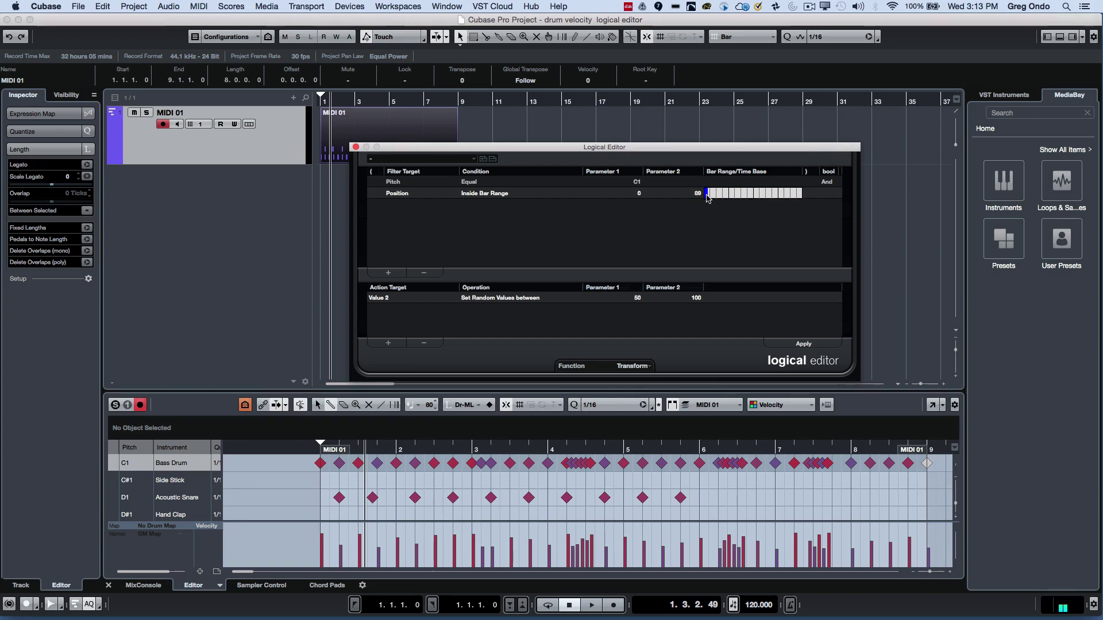
# Step: Add a second Position Inside Bar Range filter around beat 3 (882–1005)
pyautogui.click(388, 273)
pyautogui.click(401, 206)
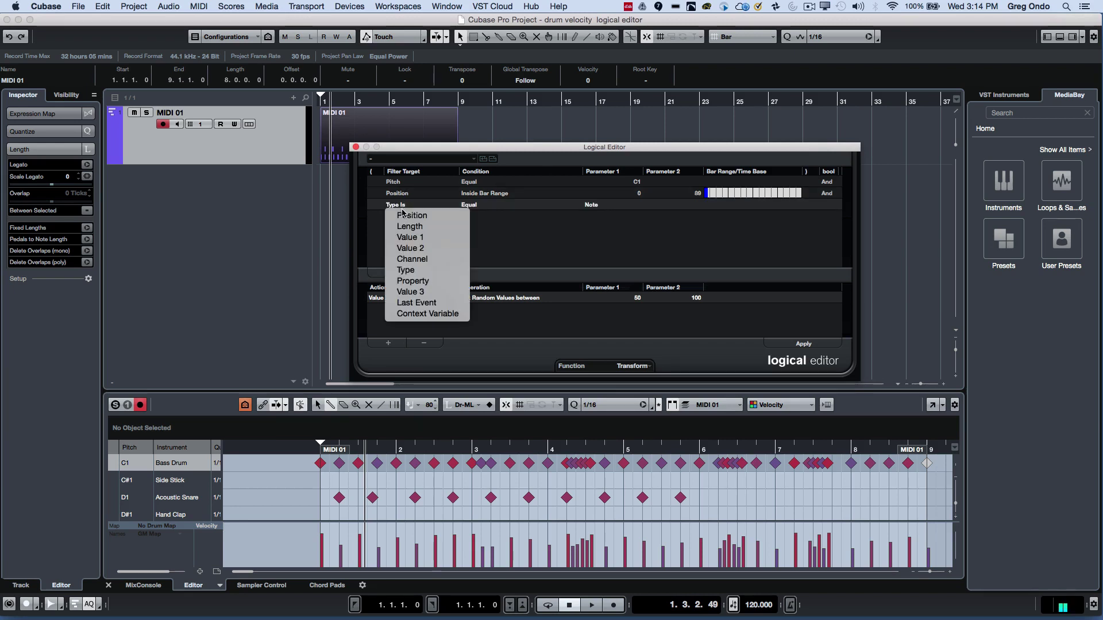
pyautogui.click(404, 215)
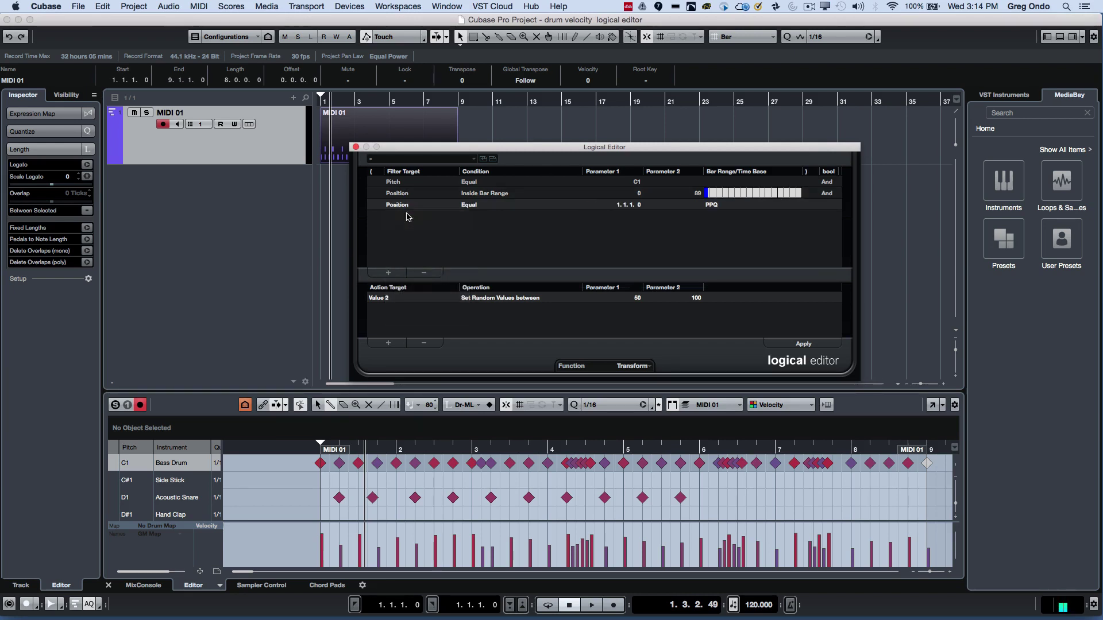
pyautogui.click(475, 207)
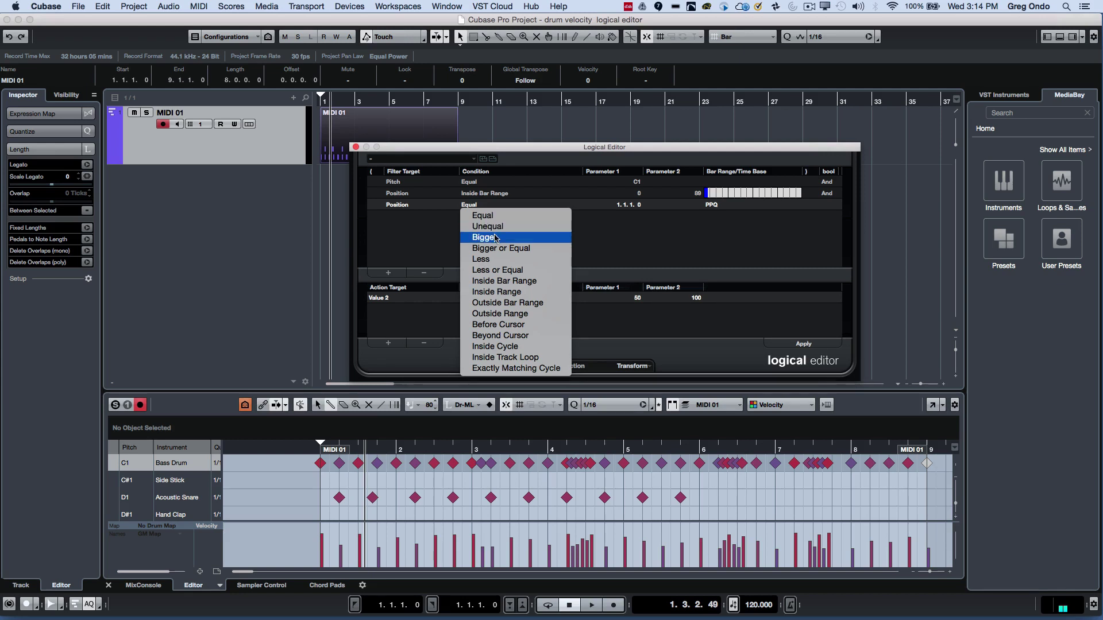
pyautogui.click(521, 281)
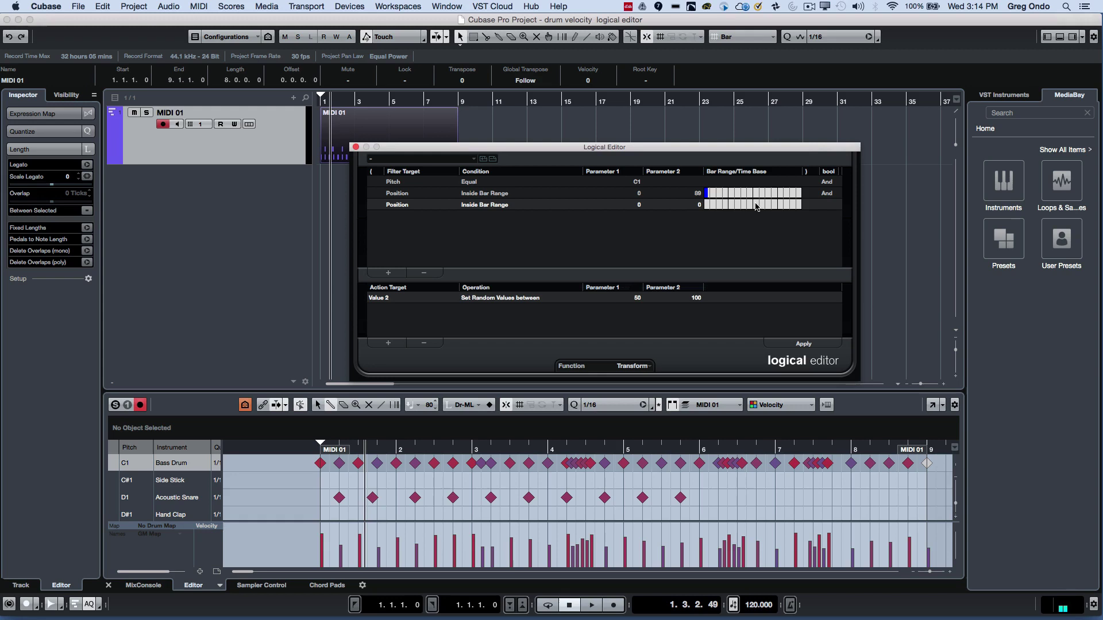
pyautogui.click(756, 207)
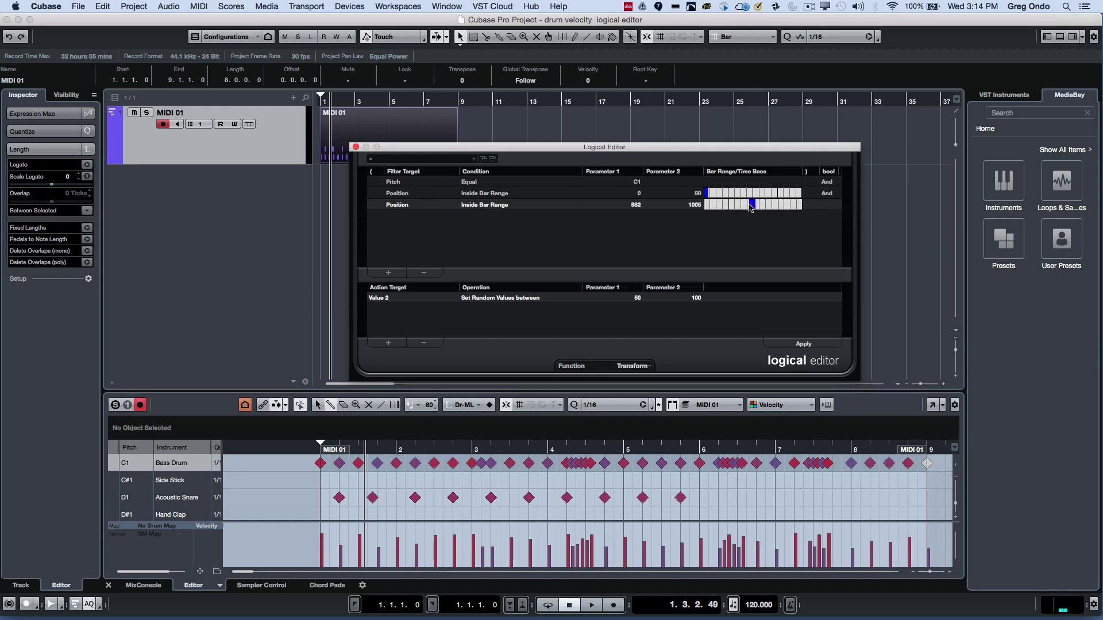
pyautogui.click(752, 206)
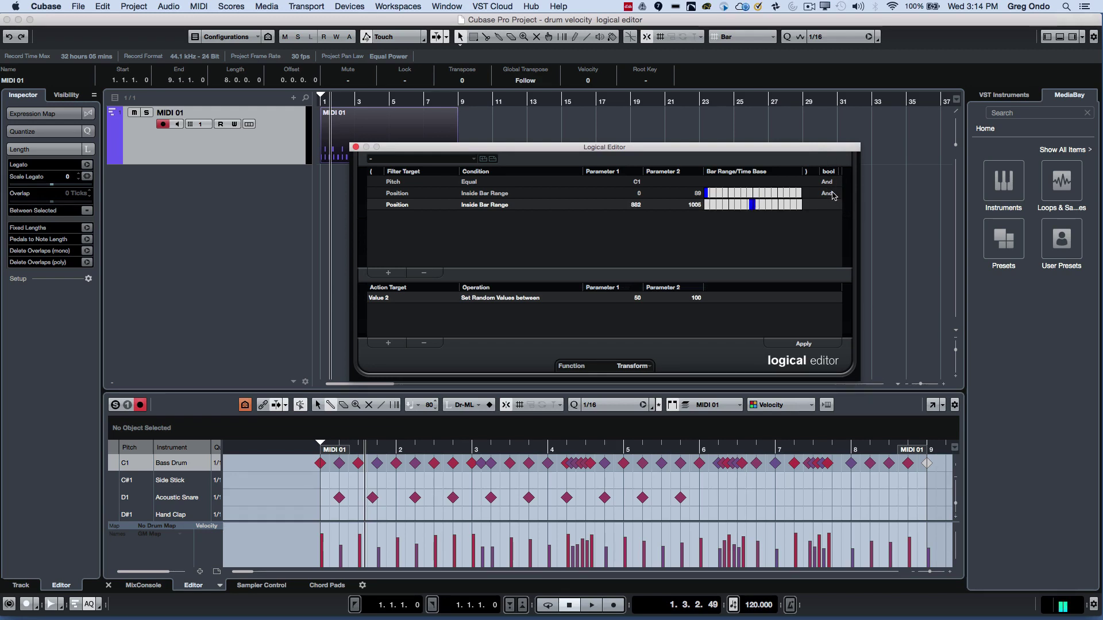
pyautogui.click(832, 195)
# Step: Join the position ranges with Or and change the action to Value 2 Set to fixed value 120
pyautogui.click(832, 195)
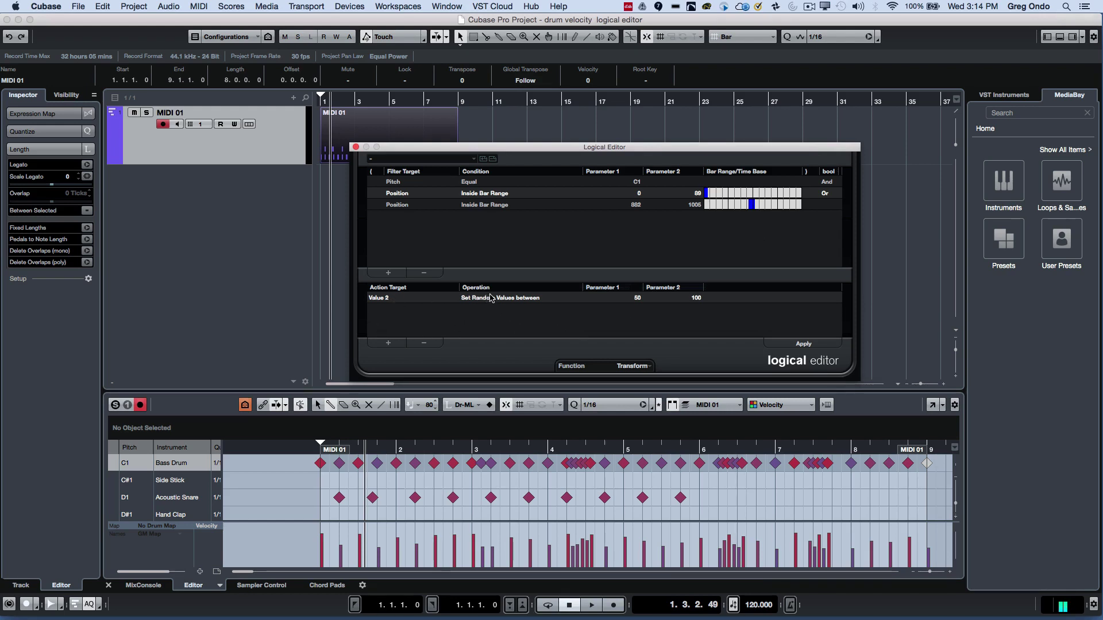
pyautogui.click(386, 299)
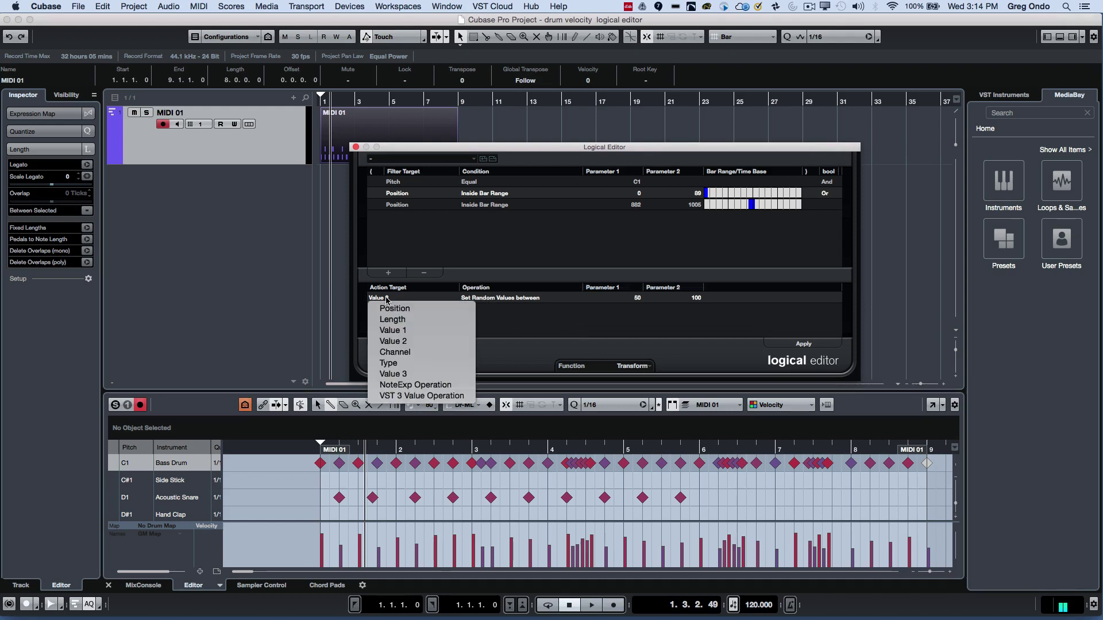
pyautogui.click(414, 341)
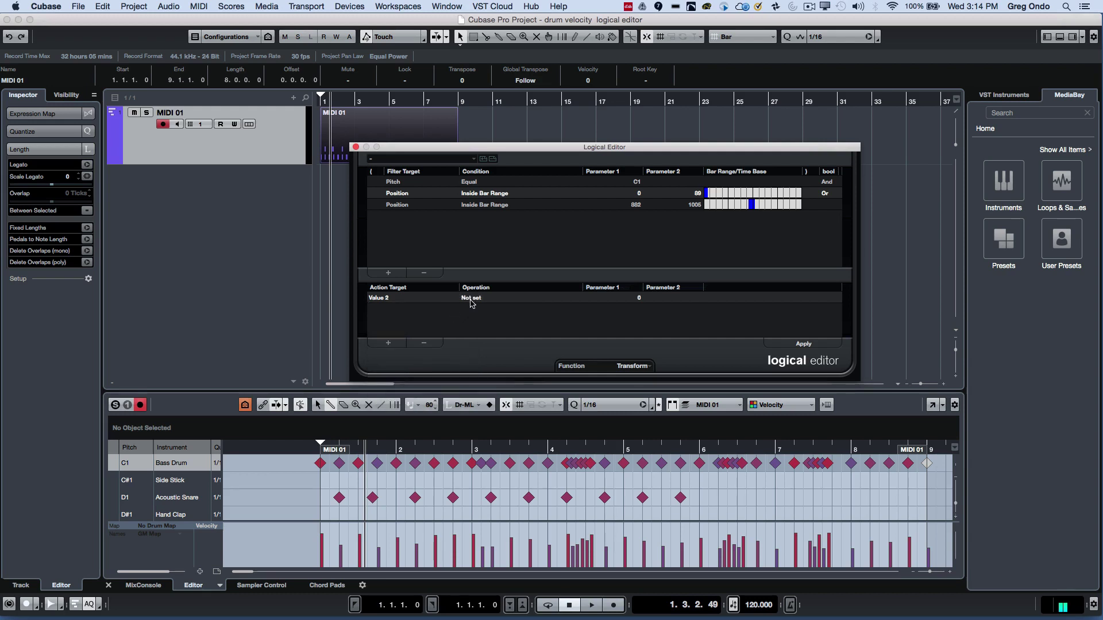
pyautogui.click(475, 297)
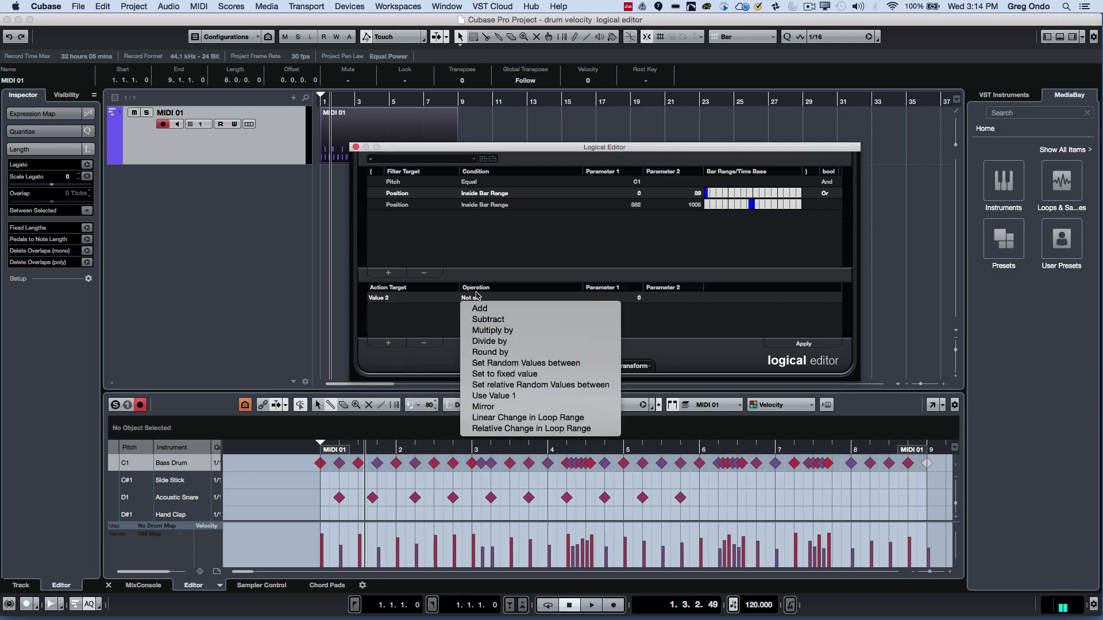
pyautogui.click(541, 371)
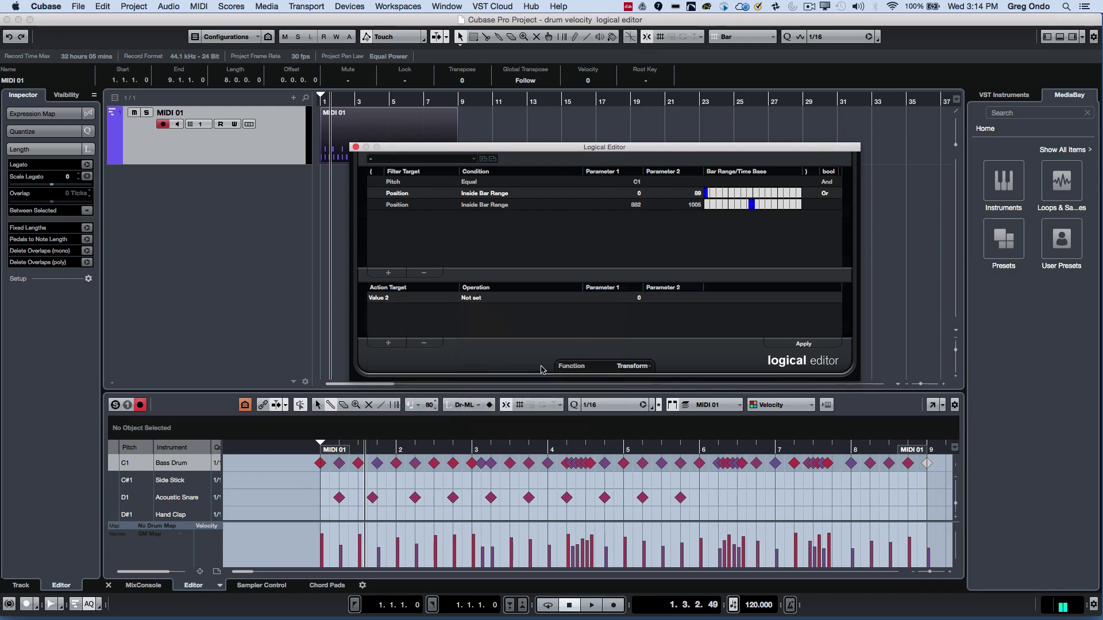
pyautogui.click(639, 297)
pyautogui.write('12')
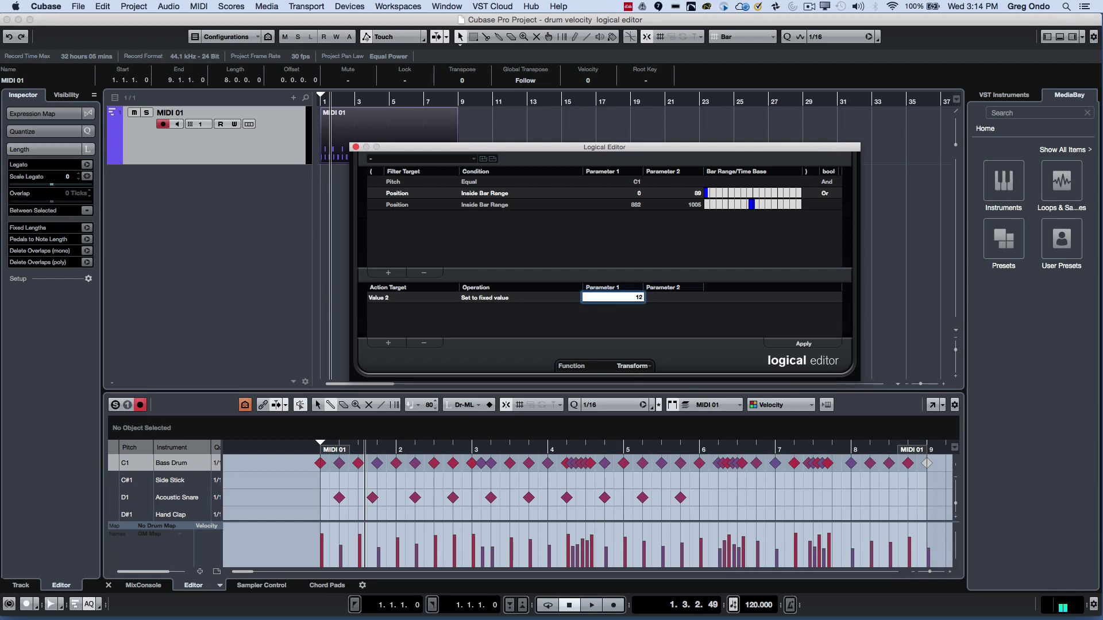
pyautogui.write('0')
pyautogui.press('Return')
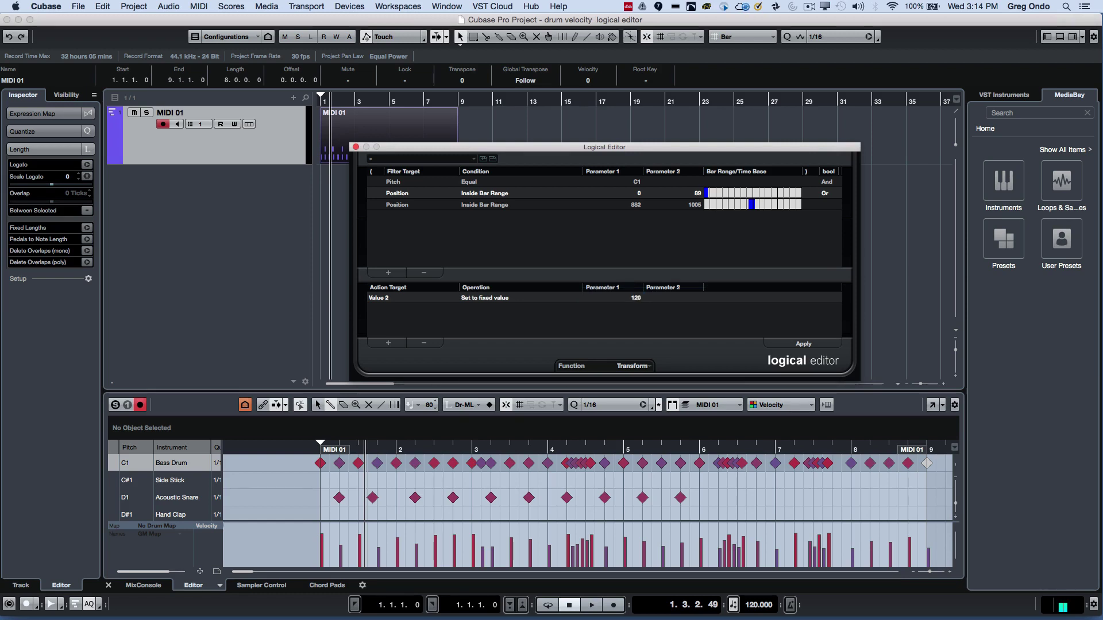
# Step: Apply the edit so C1 kicks at bar starts and around beat 3 get velocity 120
pyautogui.click(810, 344)
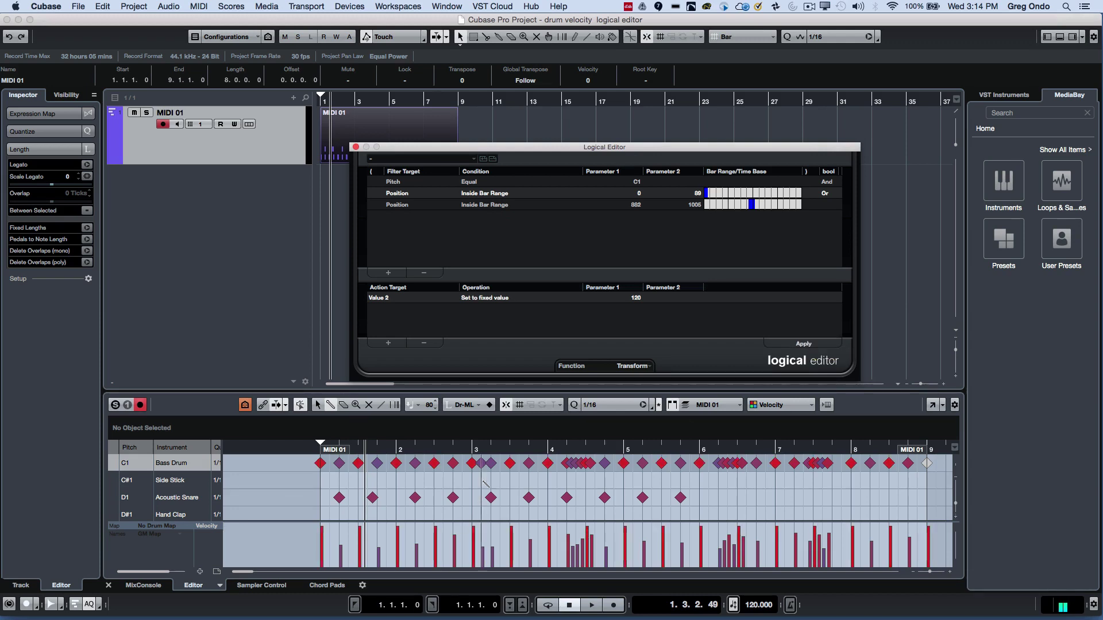